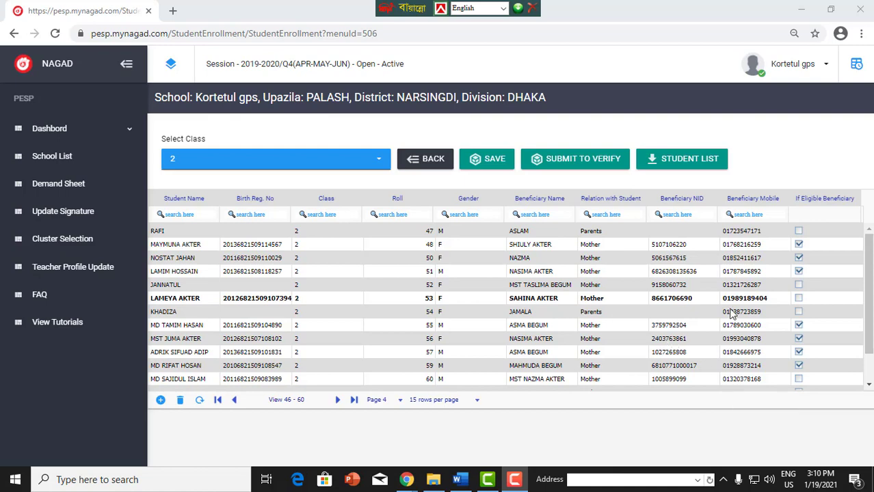
Try twice to mark the class 2 roll 53 student as an eligible beneficiary, dismissing each duplicate message.
click(800, 303)
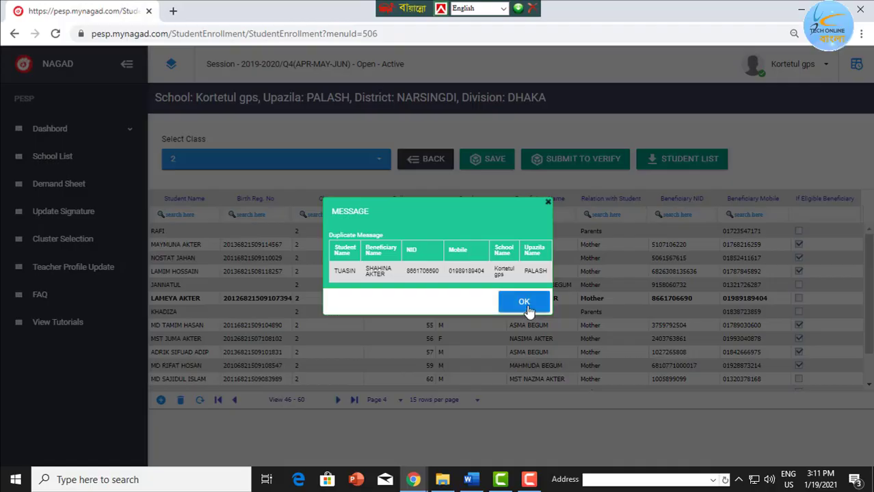
click(525, 307)
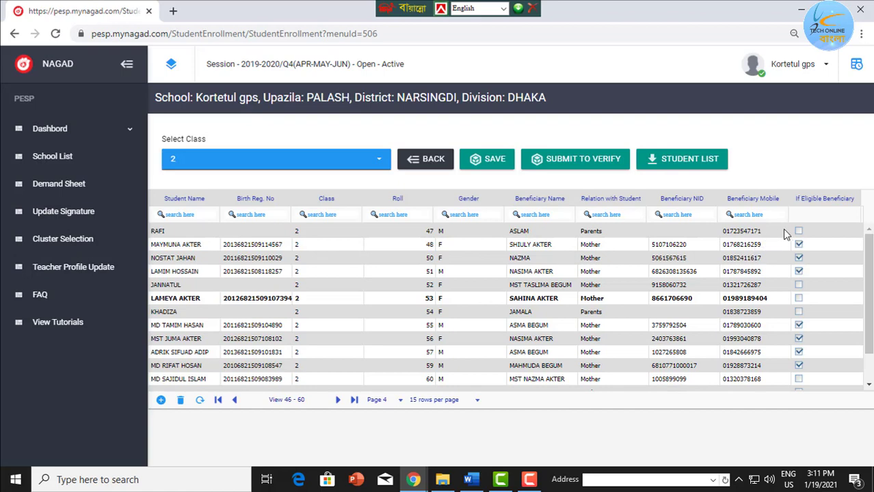
click(799, 298)
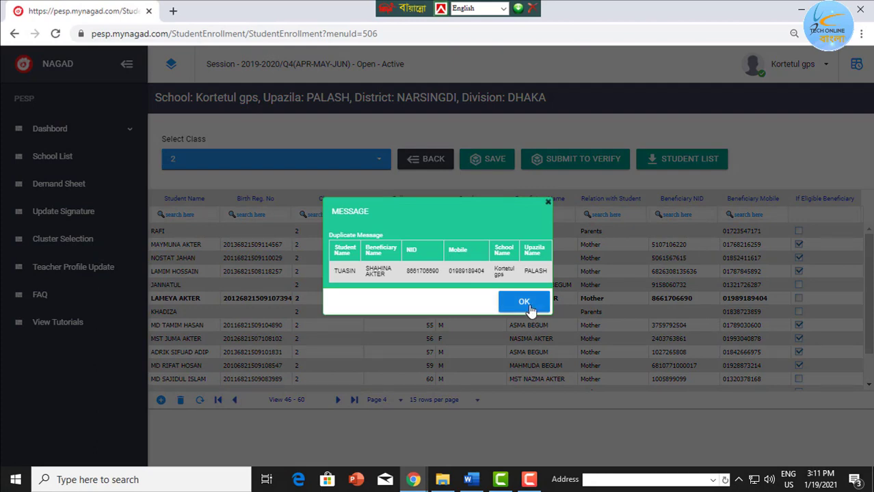
click(530, 307)
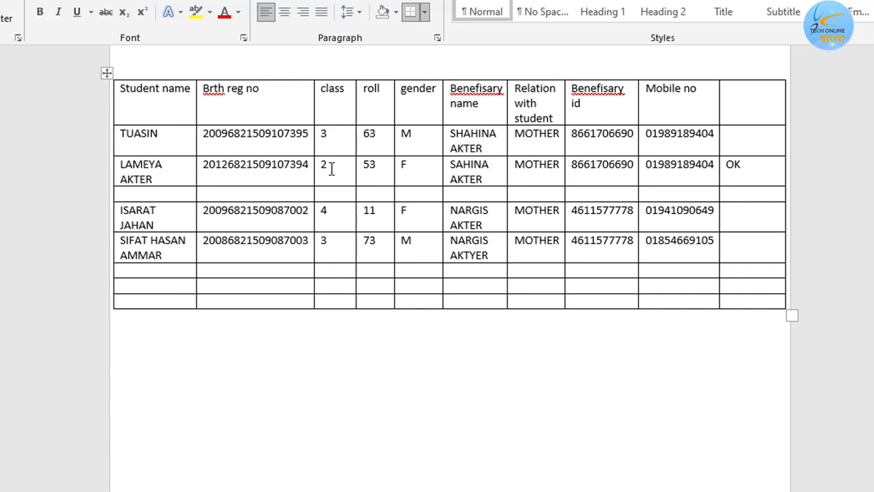
Switch from the Word comparison table to the enrollment page in Chrome and show page 5 of the class 3 student list.
click(370, 167)
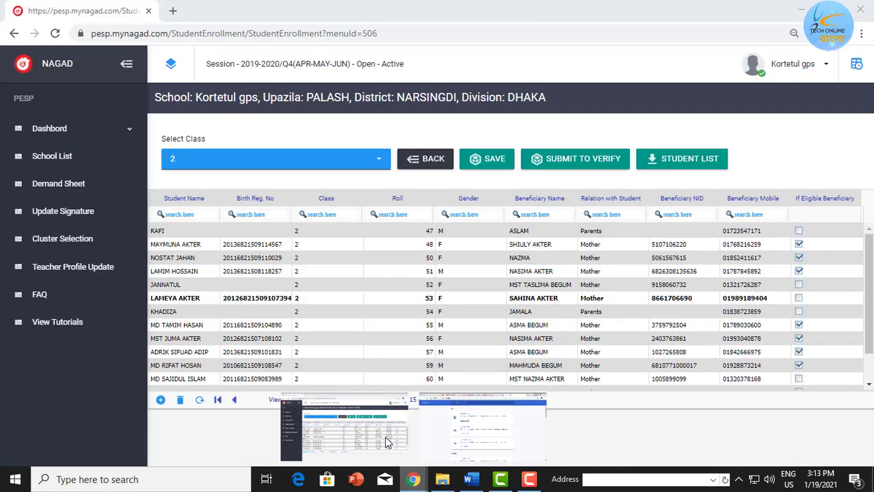
click(385, 437)
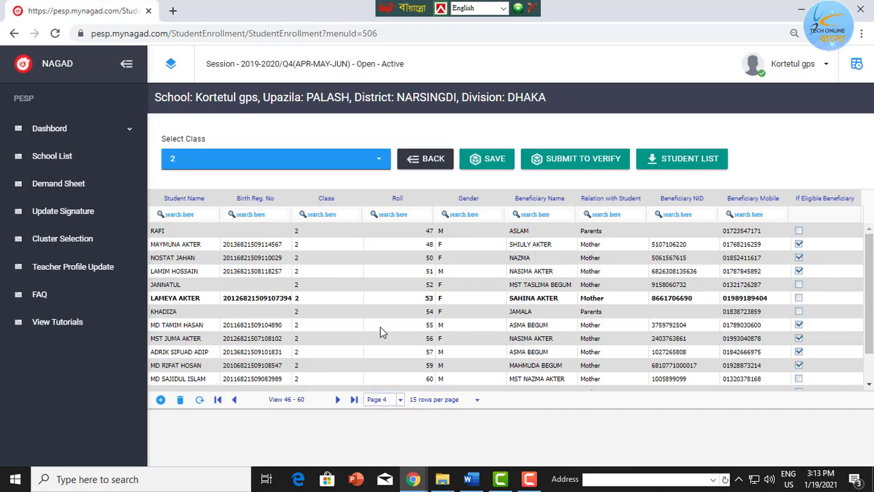
click(369, 168)
click(202, 321)
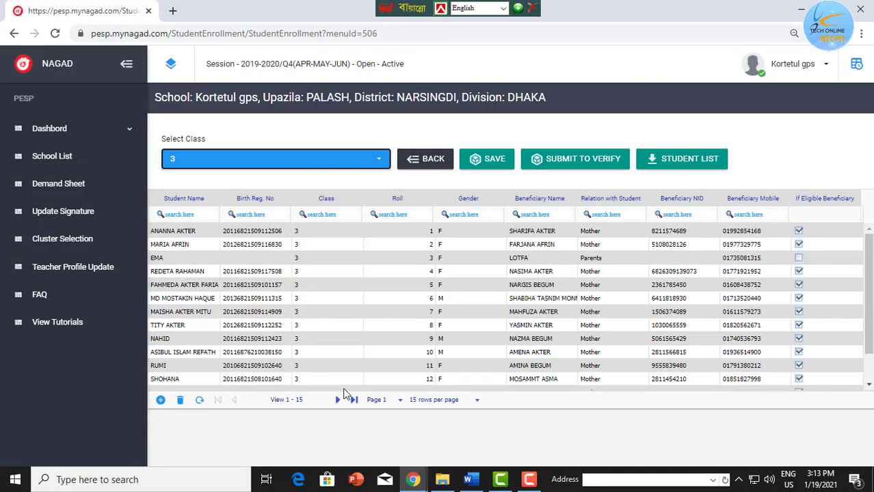
click(338, 401)
click(339, 401)
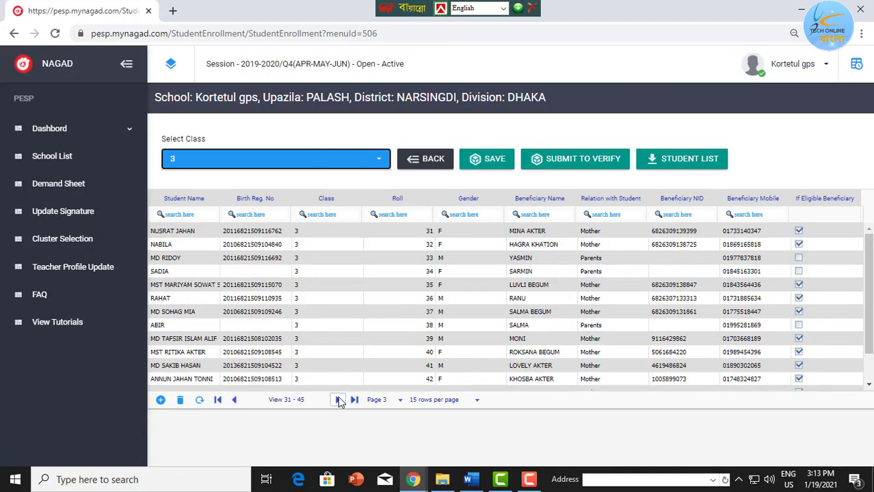
click(338, 400)
click(339, 401)
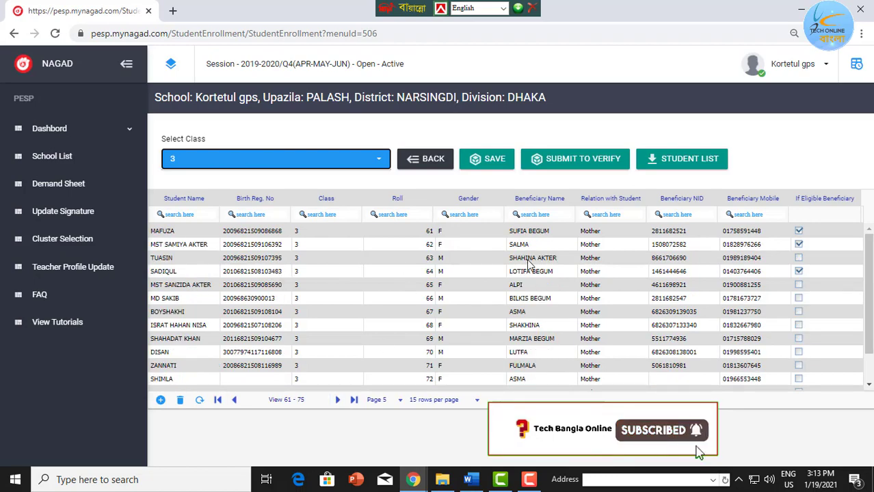
Remove the first H from the beneficiary name of the class 3 roll 63 student and save the student information.
click(529, 260)
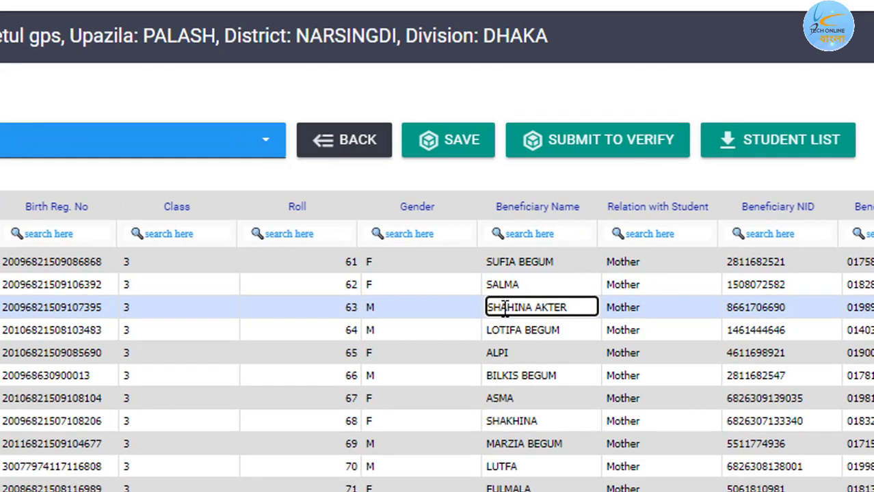
key(BackSpace)
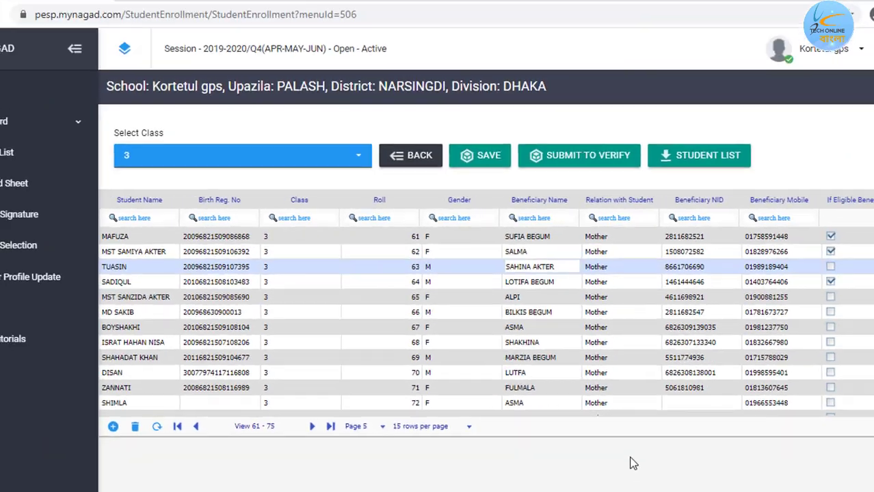
click(631, 463)
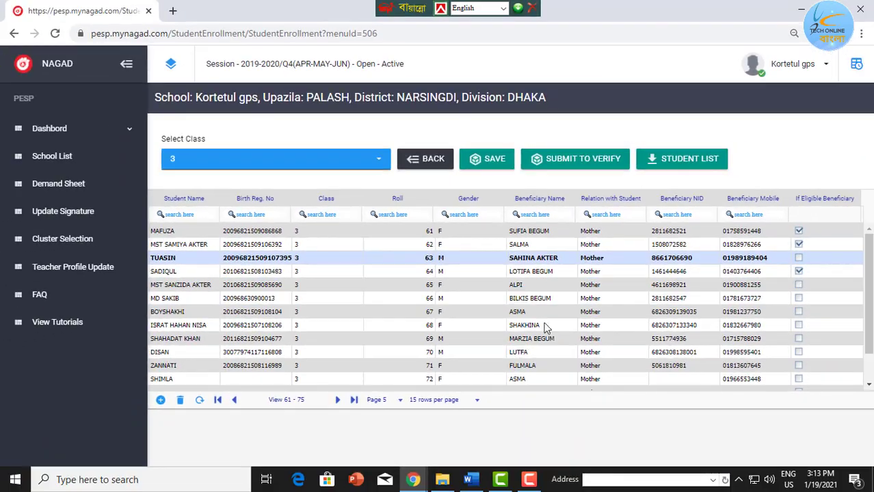
click(496, 165)
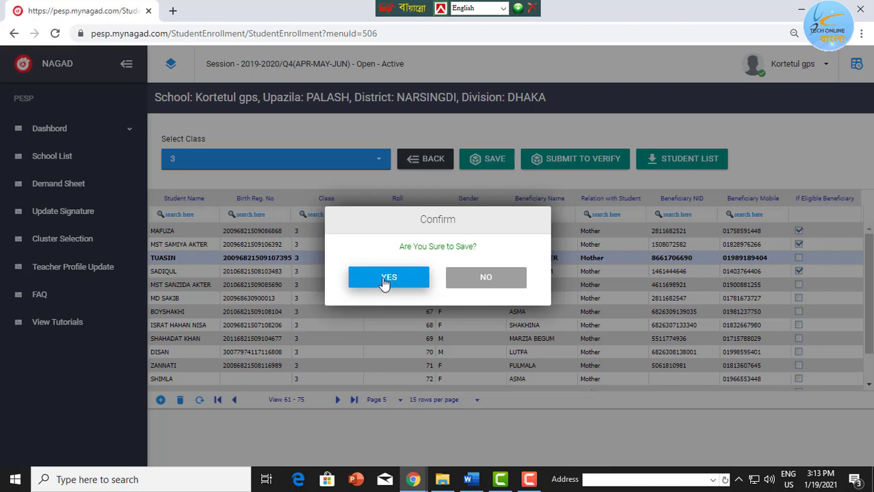
click(387, 278)
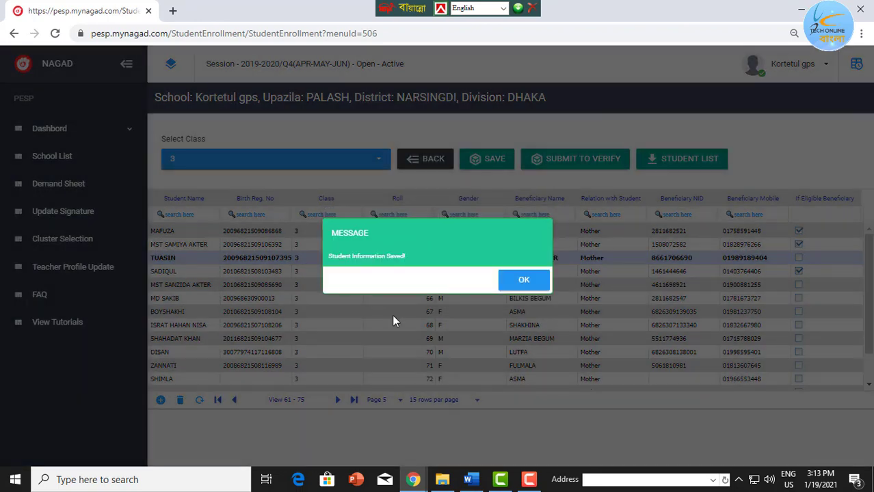
click(522, 282)
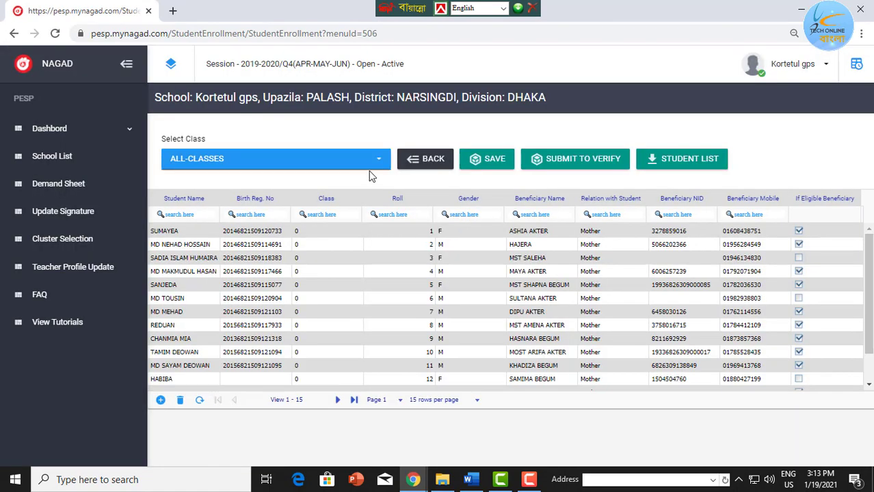
Mark the roll 53 student on page 4 of the class 2 list as an eligible beneficiary.
click(368, 169)
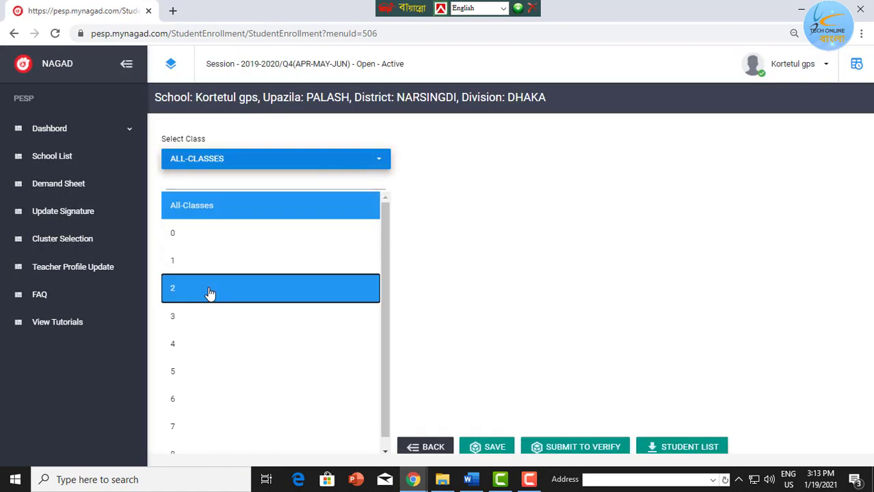
click(210, 294)
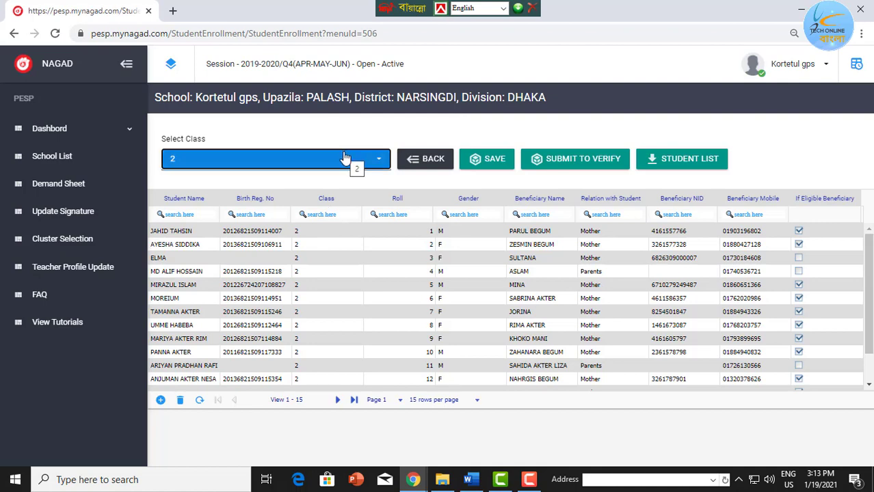
click(346, 158)
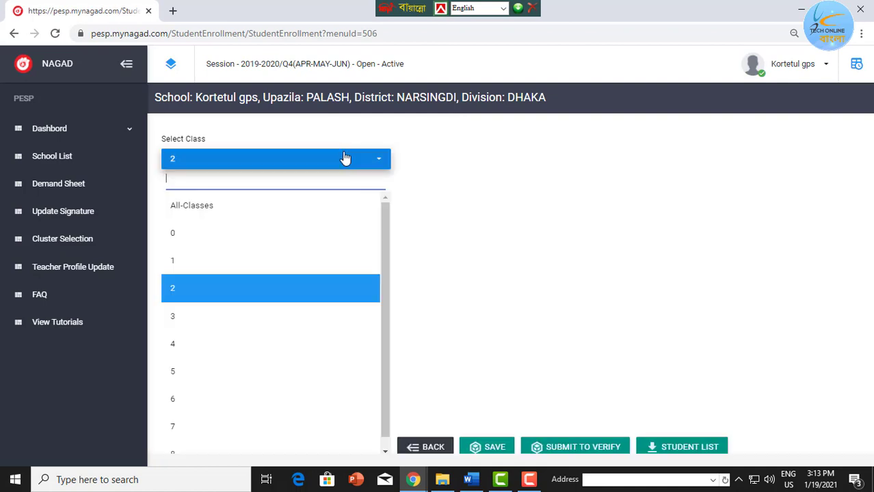
click(243, 289)
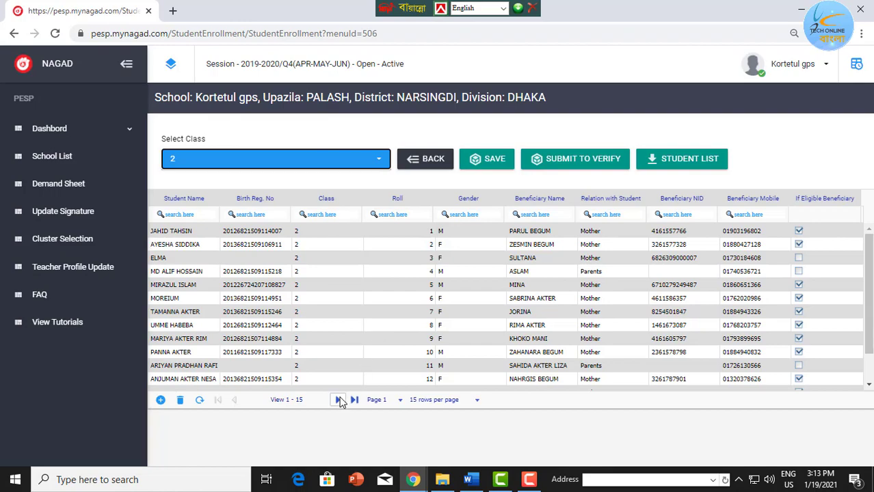
click(339, 400)
click(339, 400)
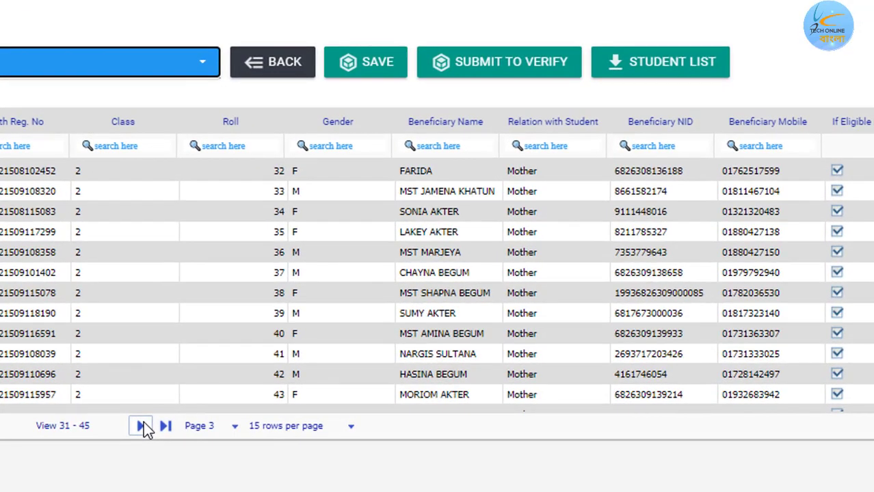
click(169, 422)
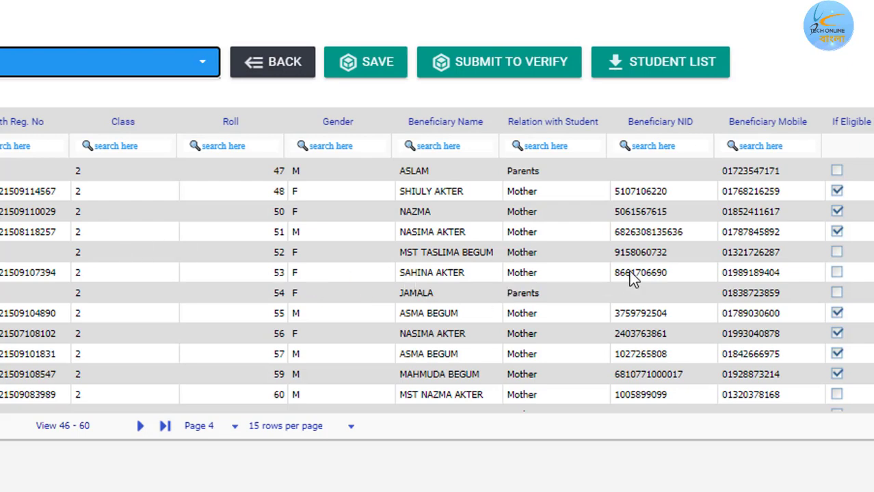
click(836, 272)
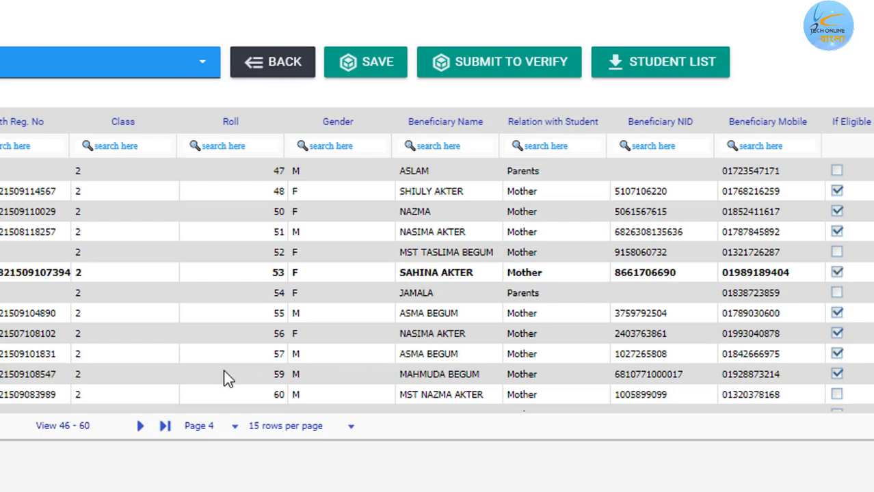
Show page 5 of the class 3 student list.
click(172, 73)
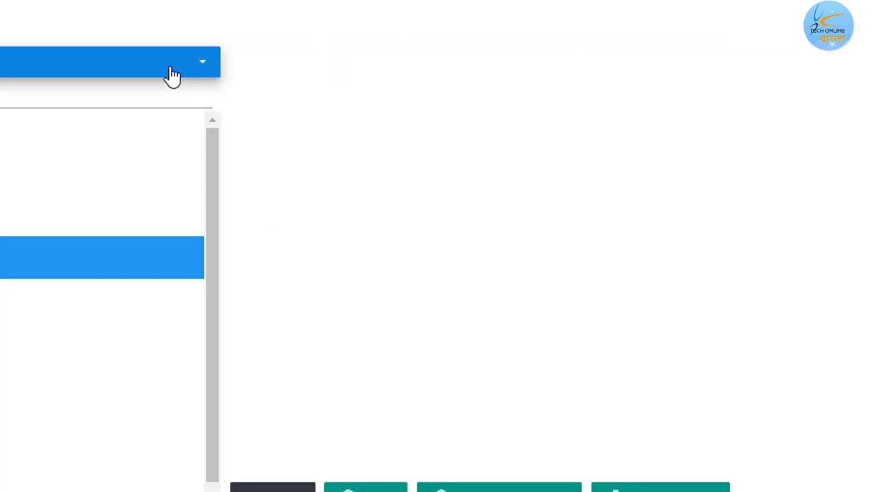
click(24, 305)
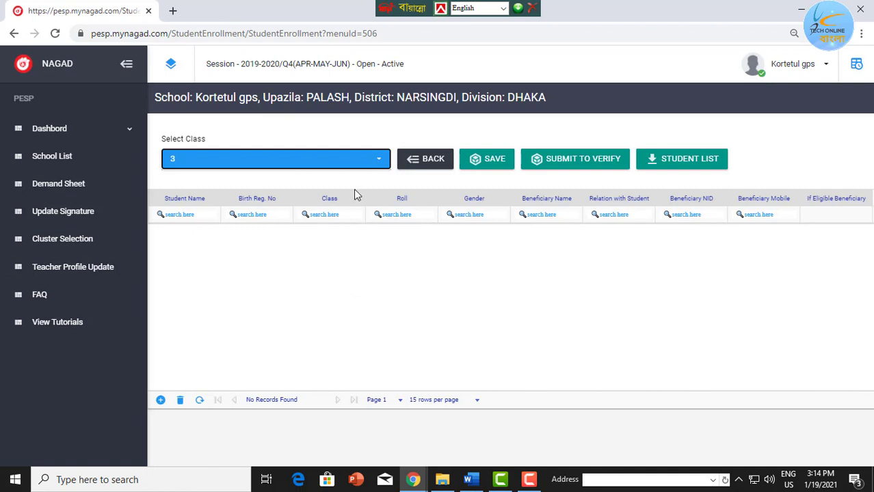
click(325, 171)
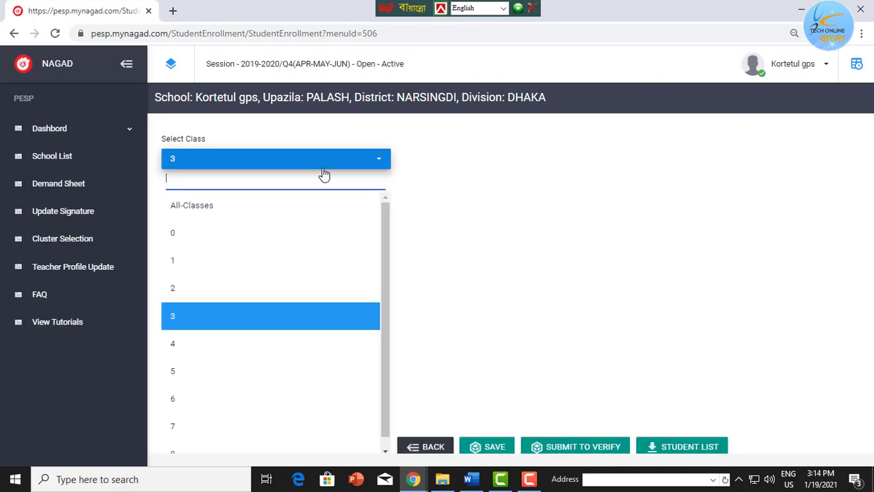
click(195, 326)
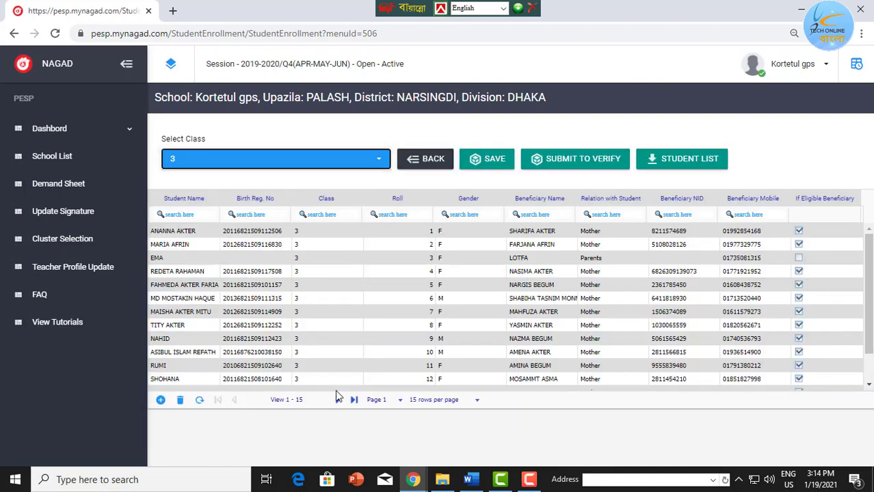
click(337, 401)
click(337, 400)
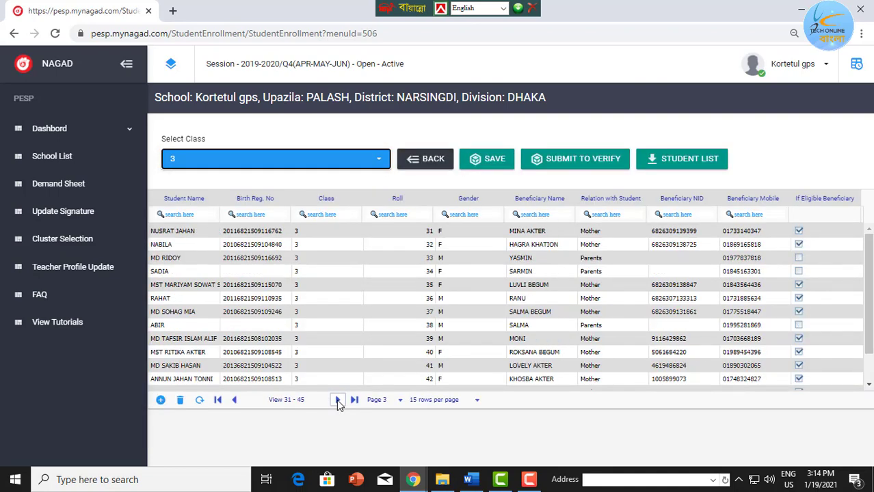
click(337, 400)
click(337, 401)
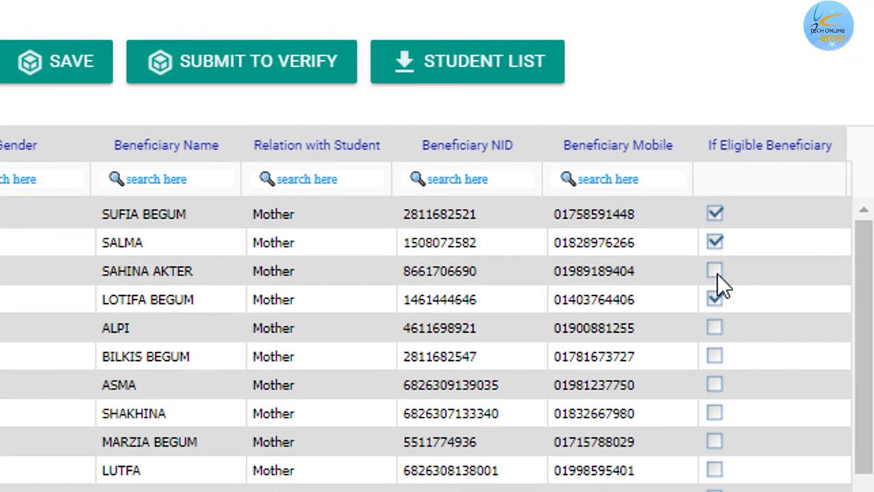
Mark the class 3 roll 63 student as an eligible beneficiary and save the student information.
click(715, 273)
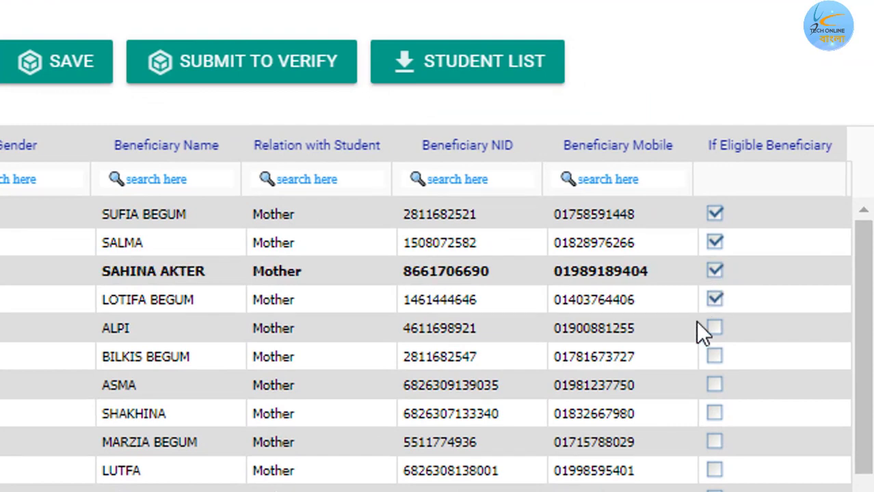
click(80, 71)
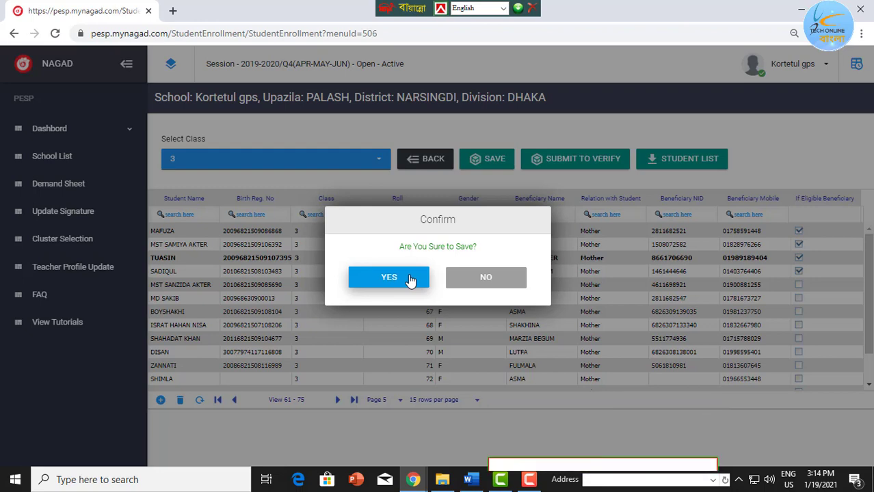
click(389, 277)
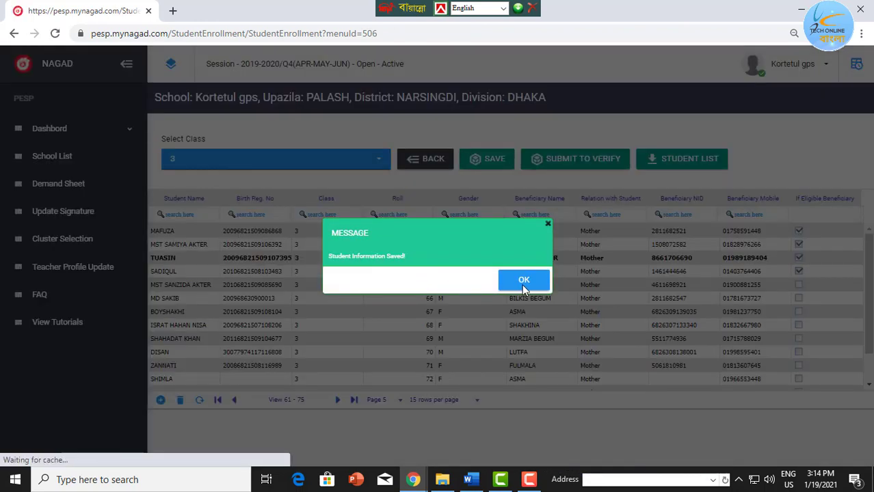
click(523, 280)
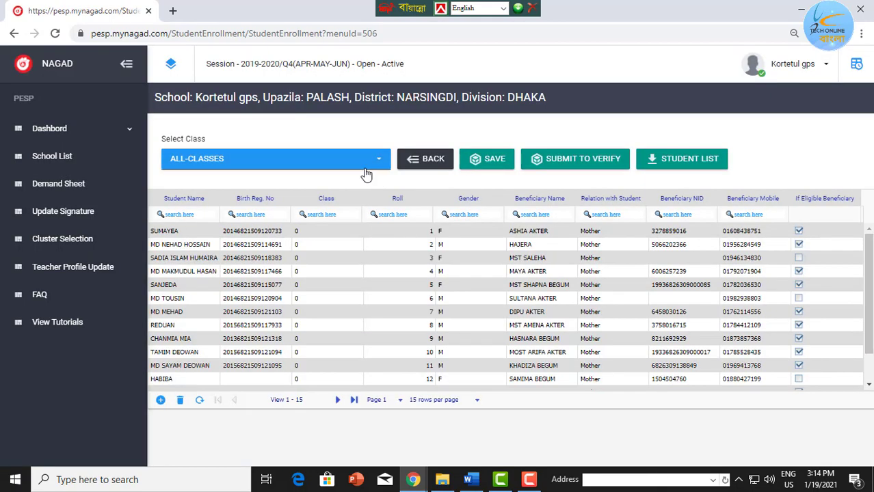
Open the class 4 student list and try to mark the roll 11 student as an eligible beneficiary.
click(366, 167)
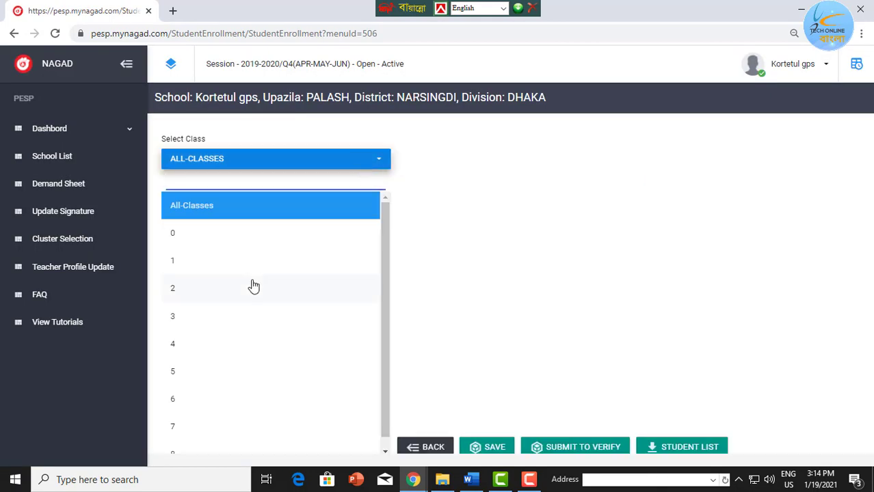
click(207, 352)
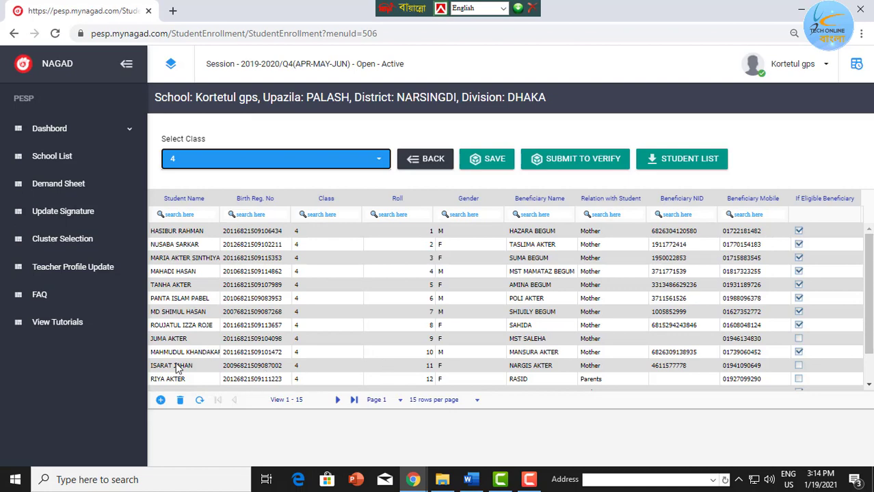
click(172, 368)
click(171, 368)
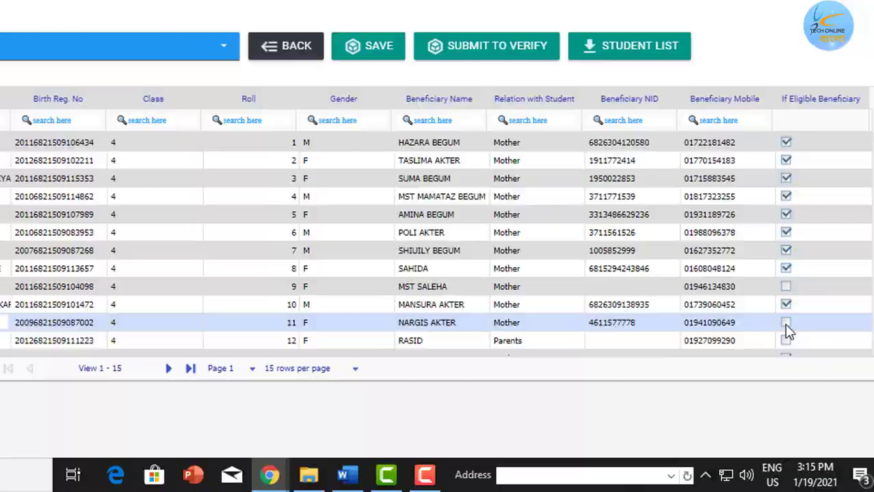
click(758, 232)
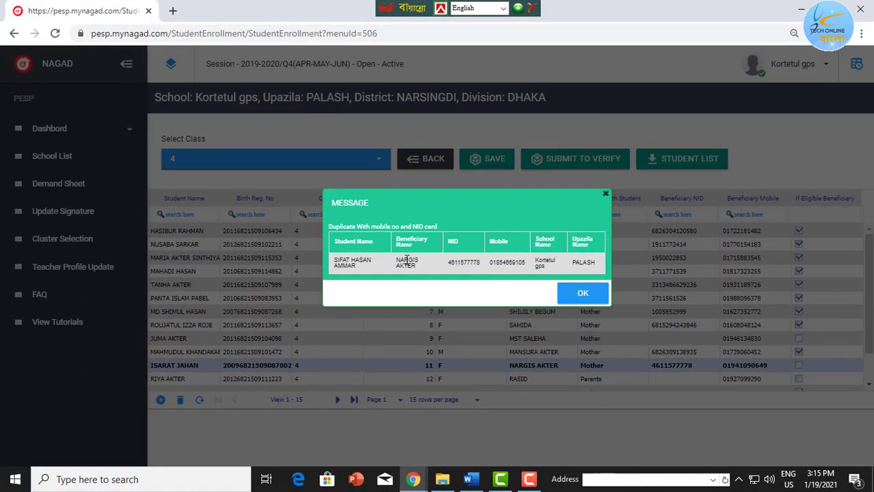
click(579, 292)
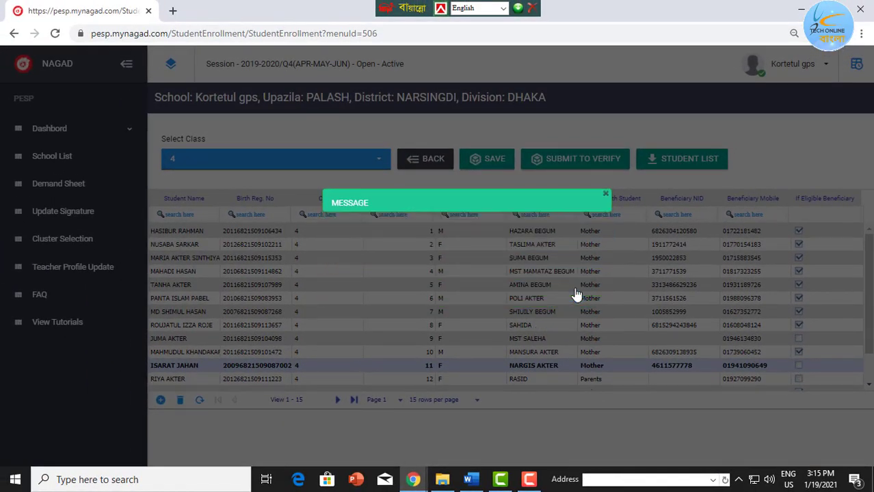
Switch to the Word document and copy the mobile number listed for the class 3 roll 73 student.
click(468, 480)
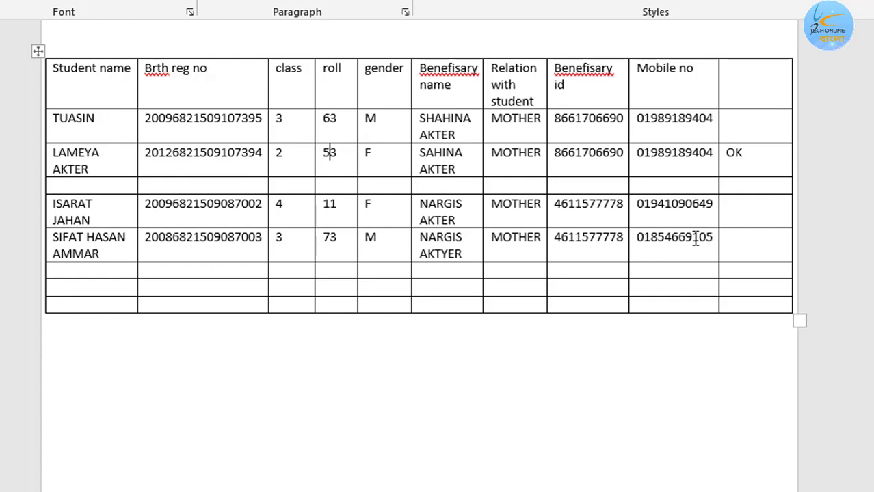
drag(696, 237, 635, 237)
key(ctrl+c)
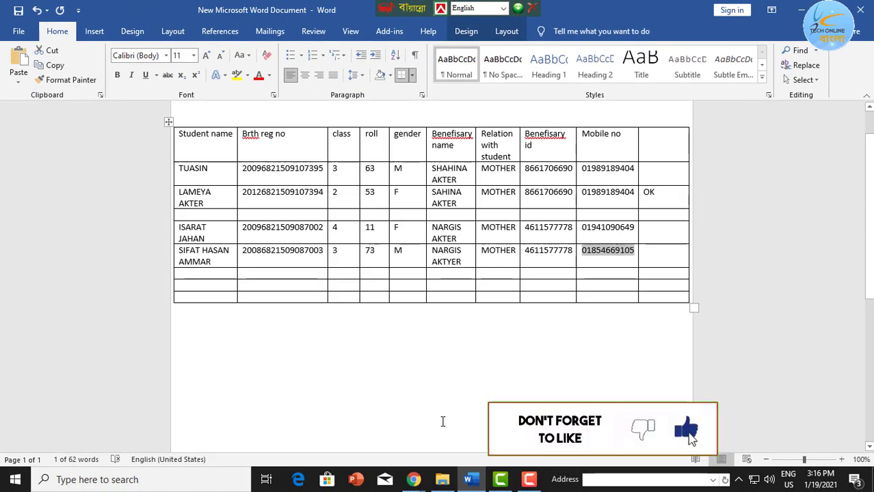
Back in Chrome, replace the class 4 roll 11 student's beneficiary mobile with the copied number and save the student information.
mouse_move(413, 482)
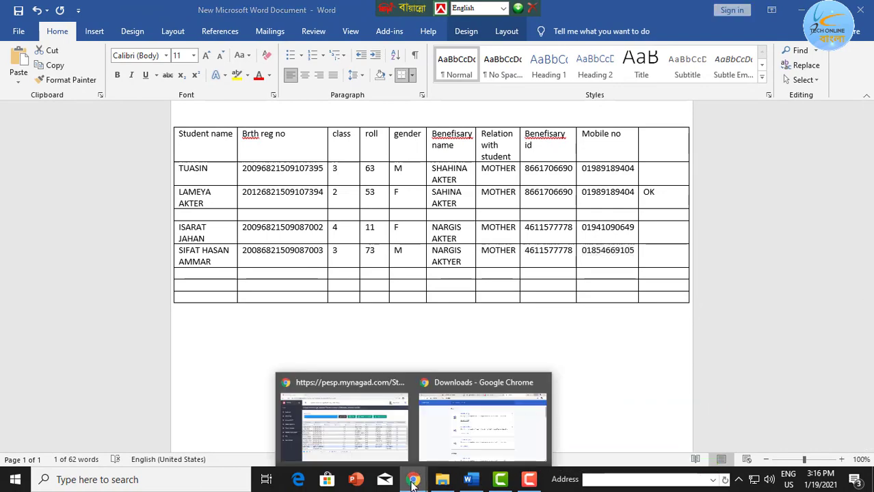
click(387, 432)
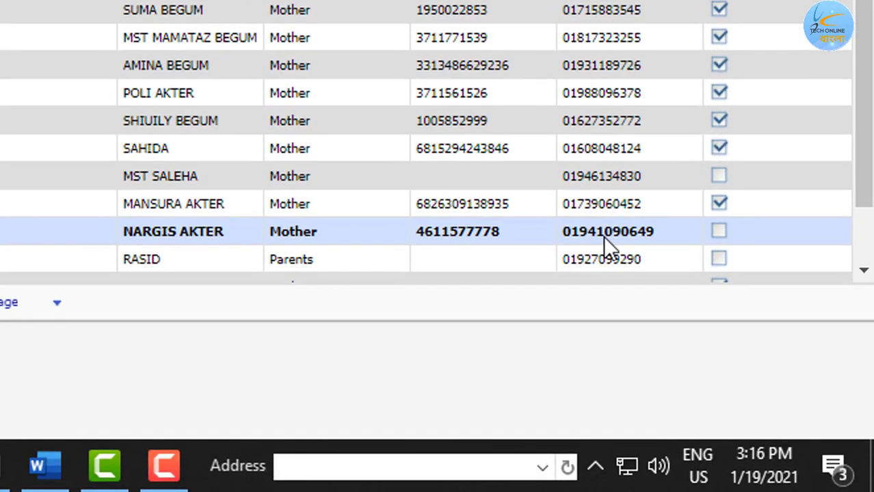
click(603, 236)
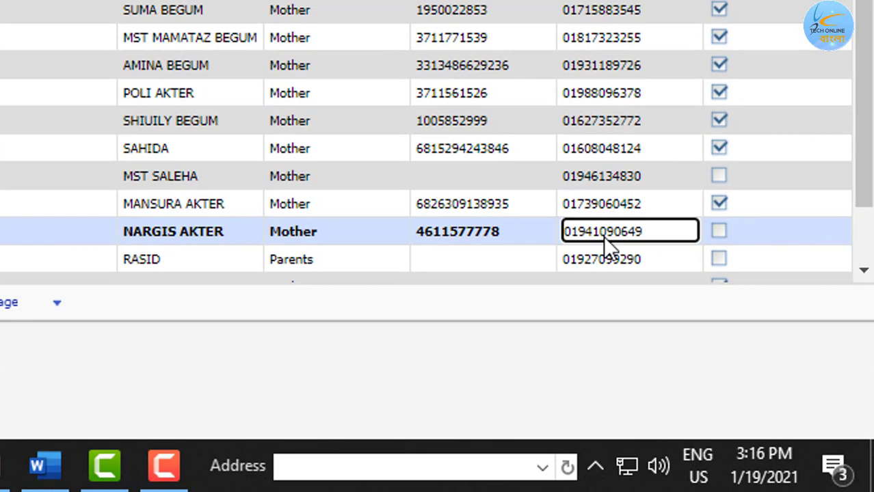
double_click(603, 236)
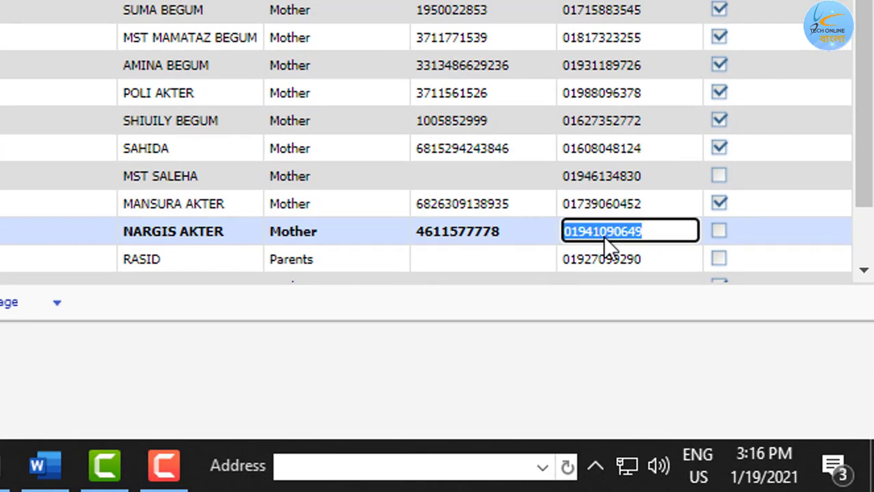
key(BackSpace)
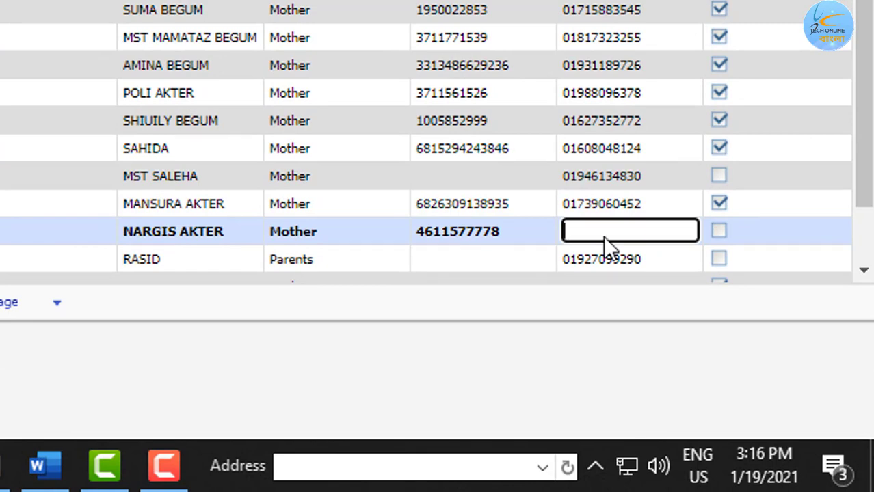
key(ctrl+v)
click(608, 318)
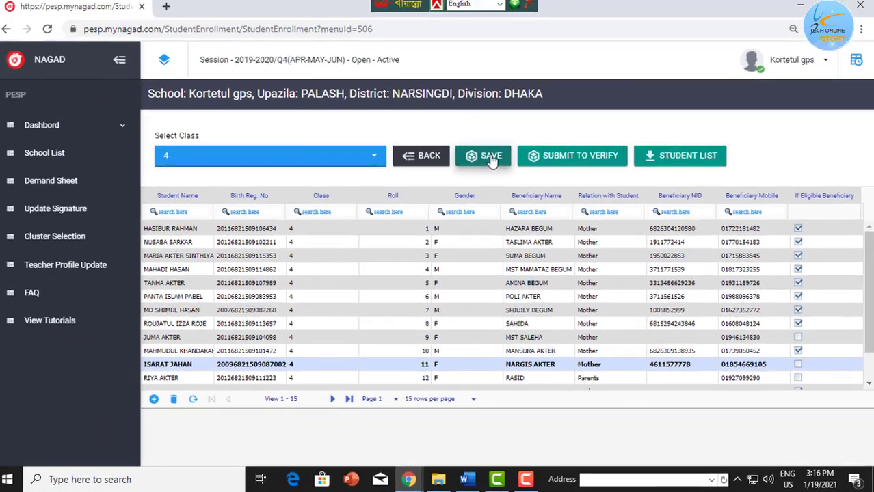
click(487, 158)
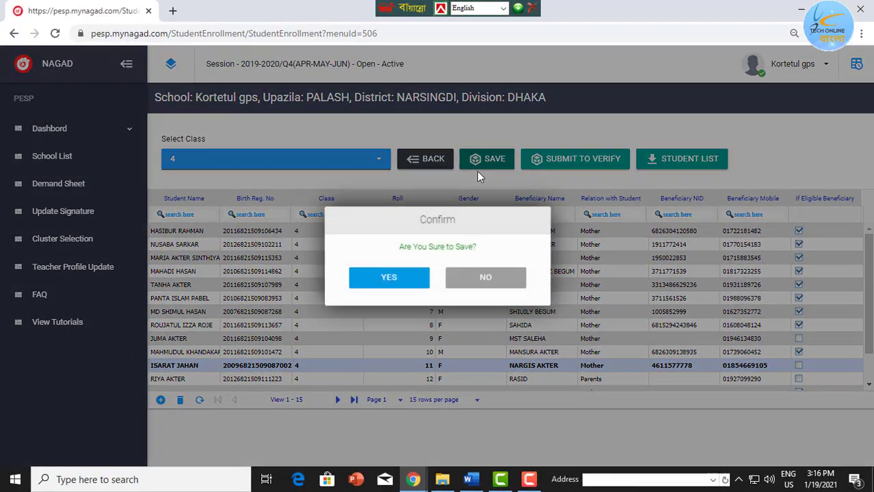
click(401, 277)
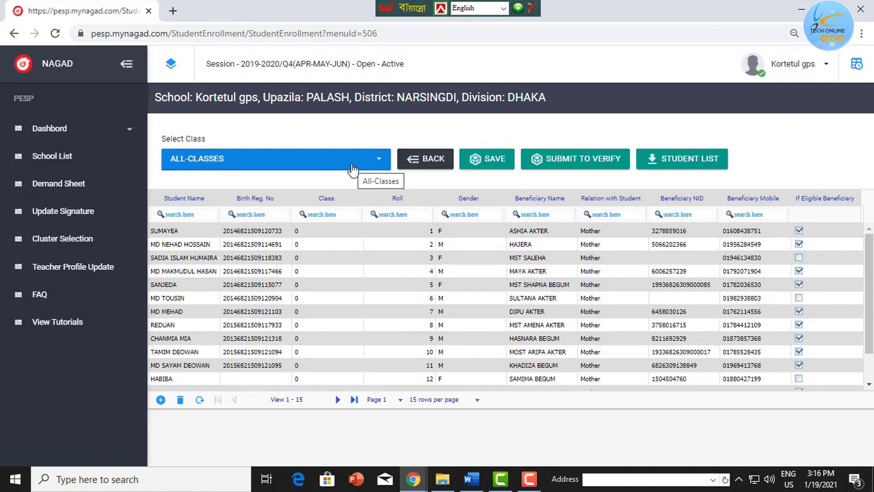
Reopen the class 4 list and mark the roll 11 student as an eligible beneficiary.
click(352, 169)
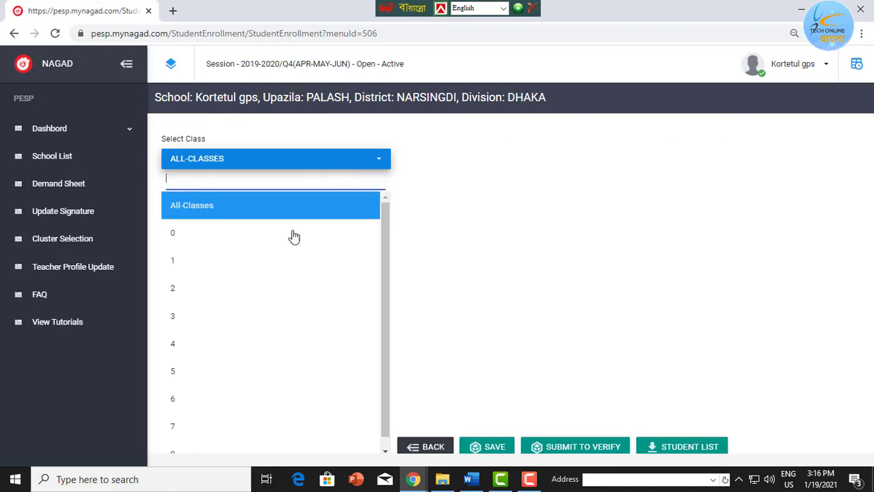
click(182, 351)
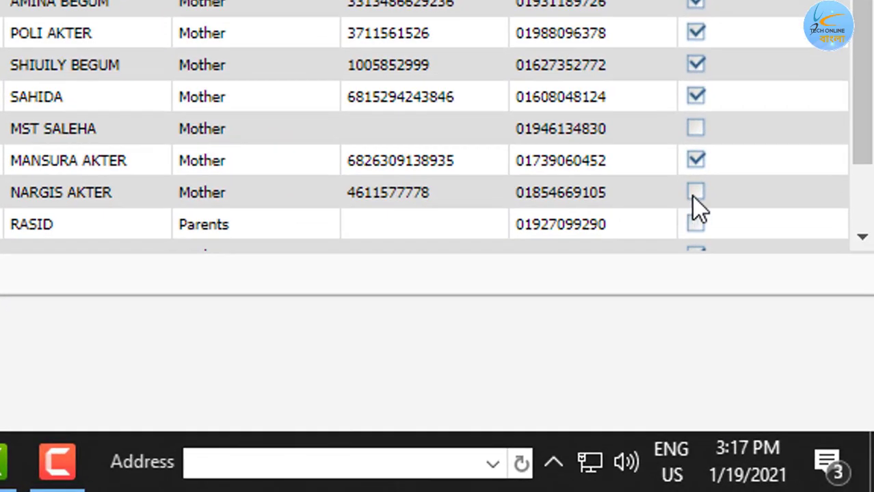
click(694, 194)
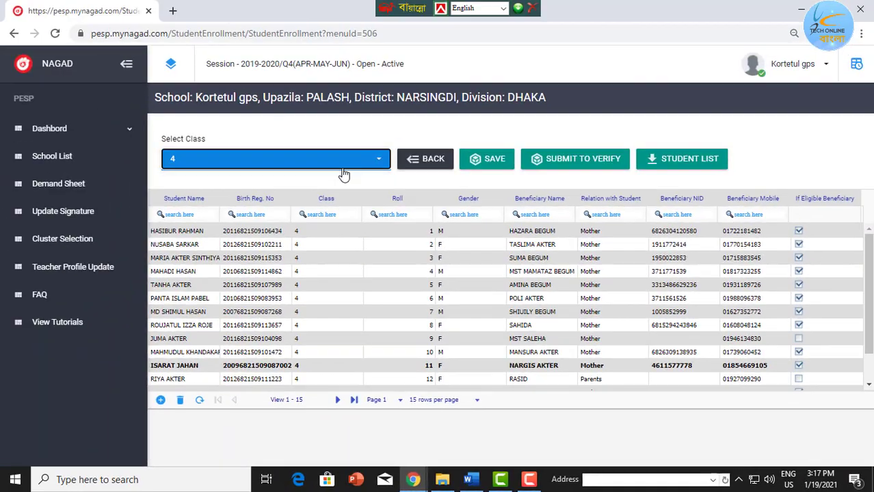
Switch to the class 3 student list and show its page 5.
click(343, 163)
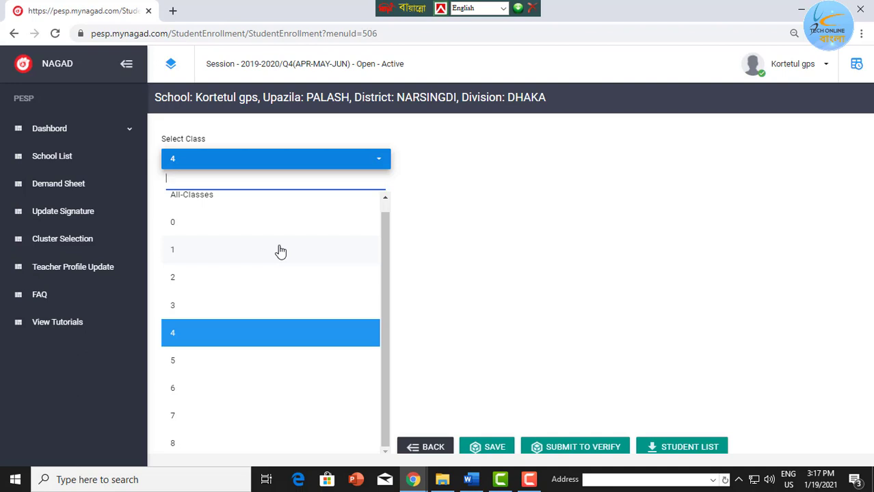
click(191, 305)
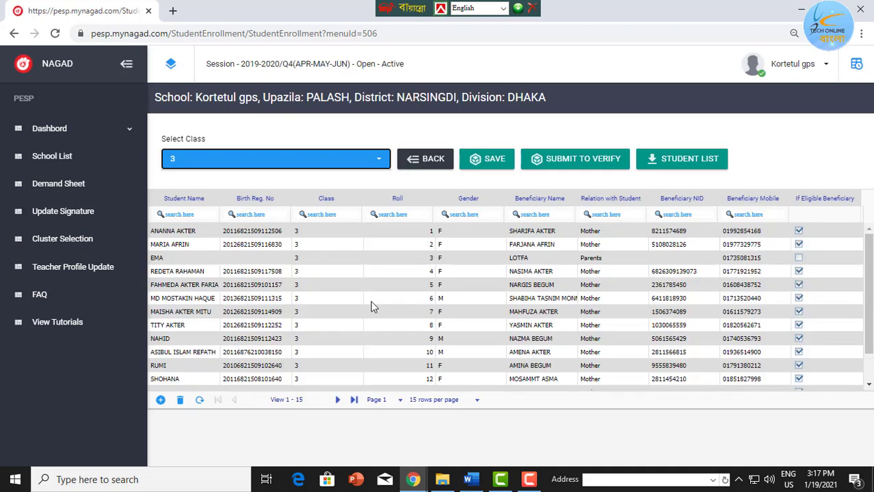
click(337, 400)
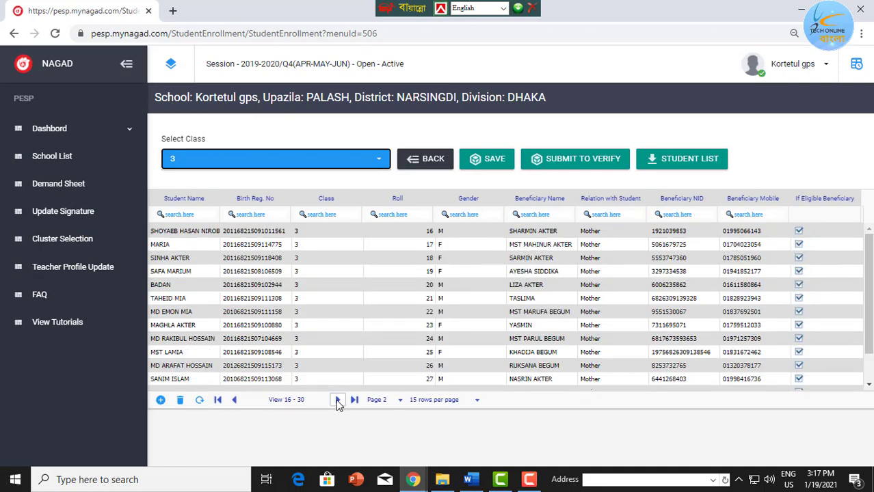
click(337, 400)
click(337, 400)
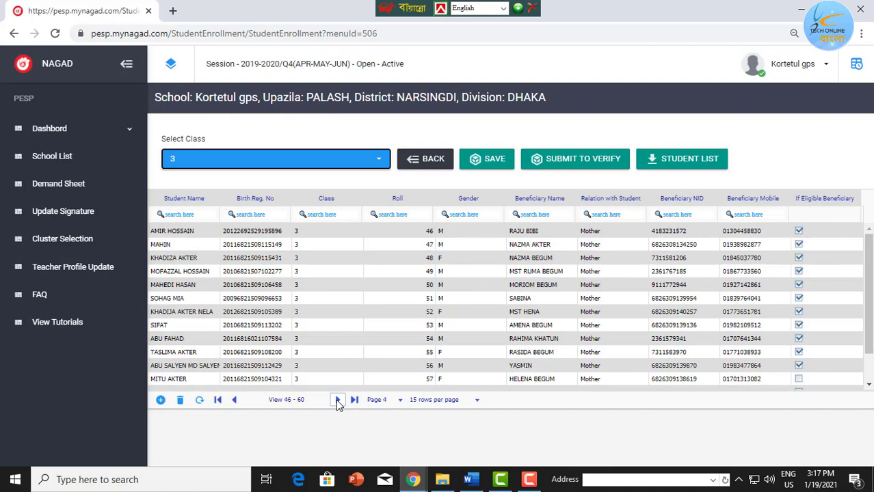
click(337, 400)
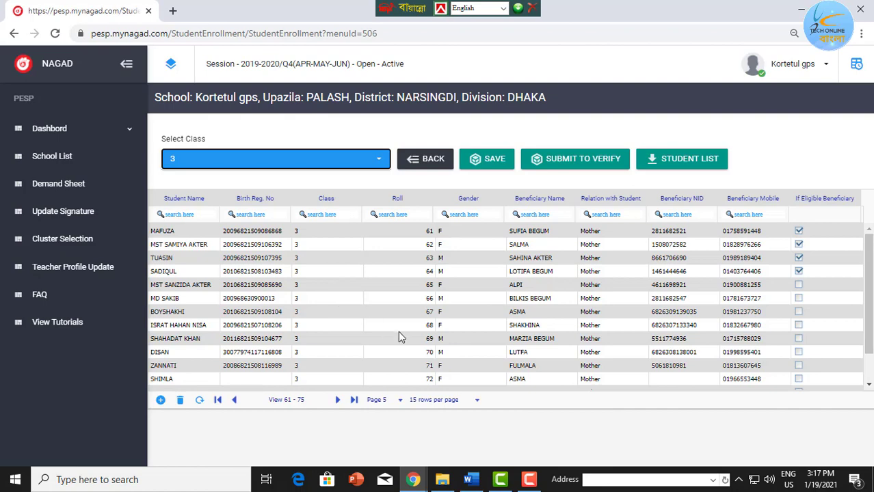
click(337, 400)
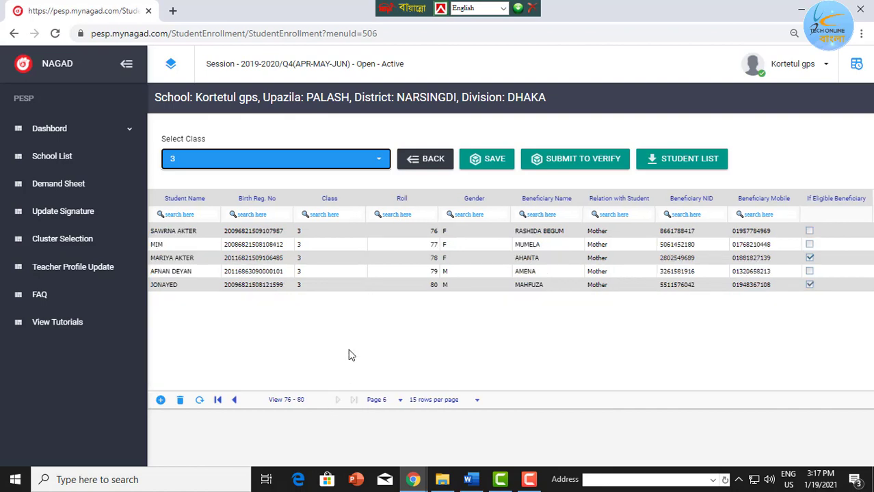
click(234, 400)
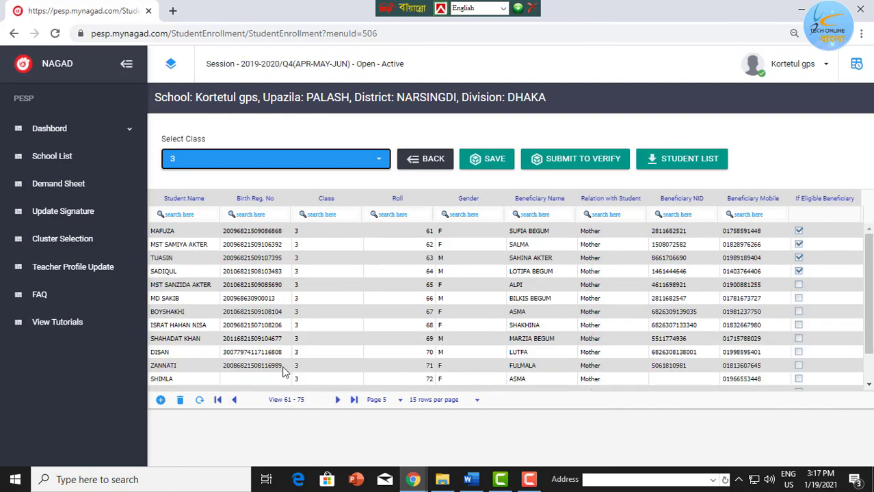
Mark the class 3 roll 73 student as an eligible beneficiary and save the student information.
click(869, 386)
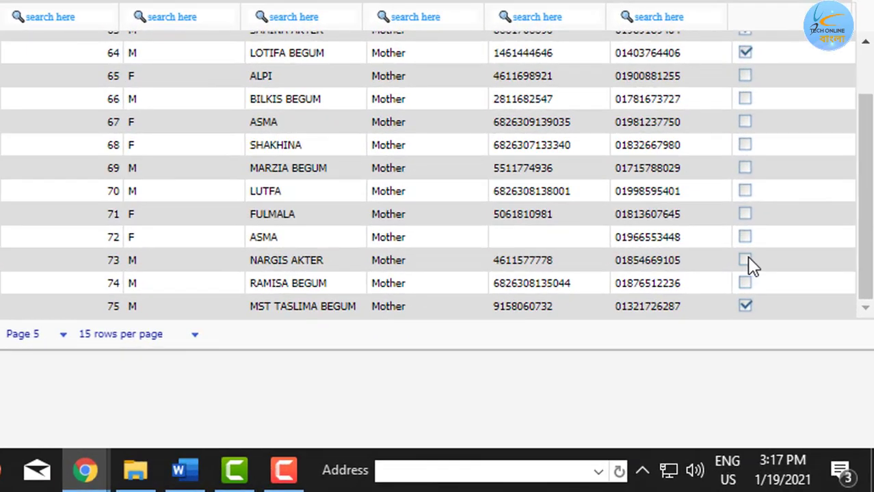
click(746, 261)
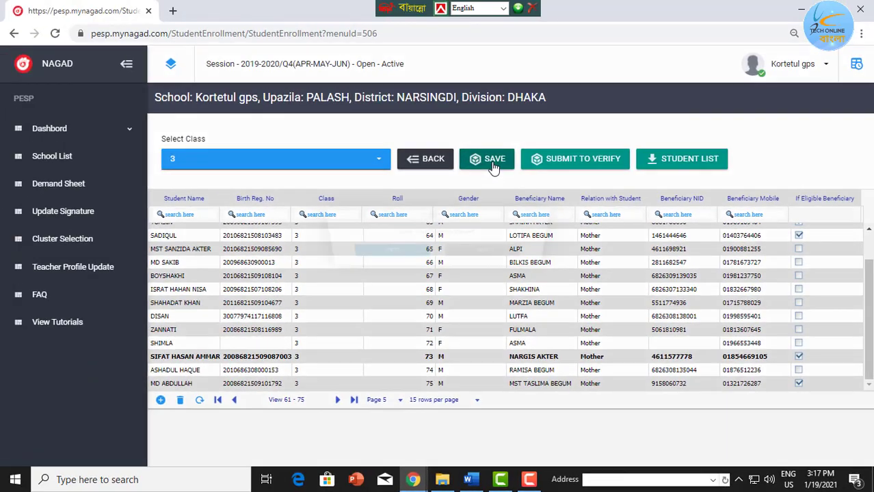
click(420, 101)
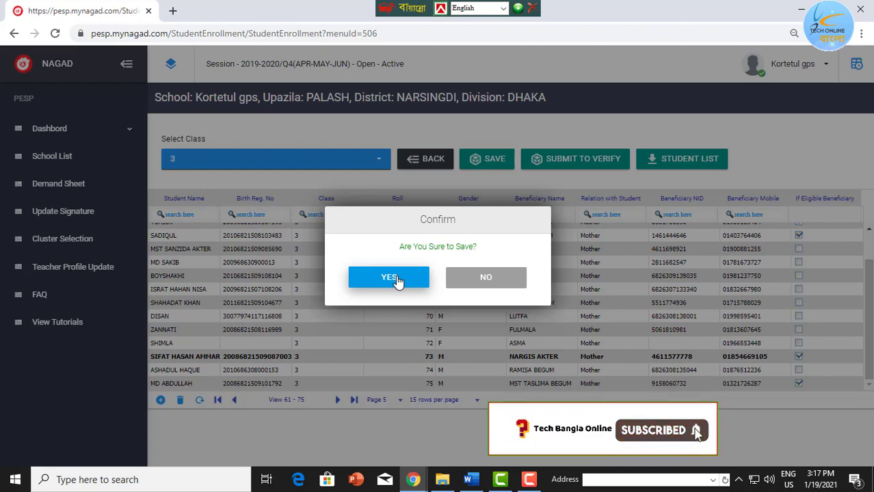
click(397, 279)
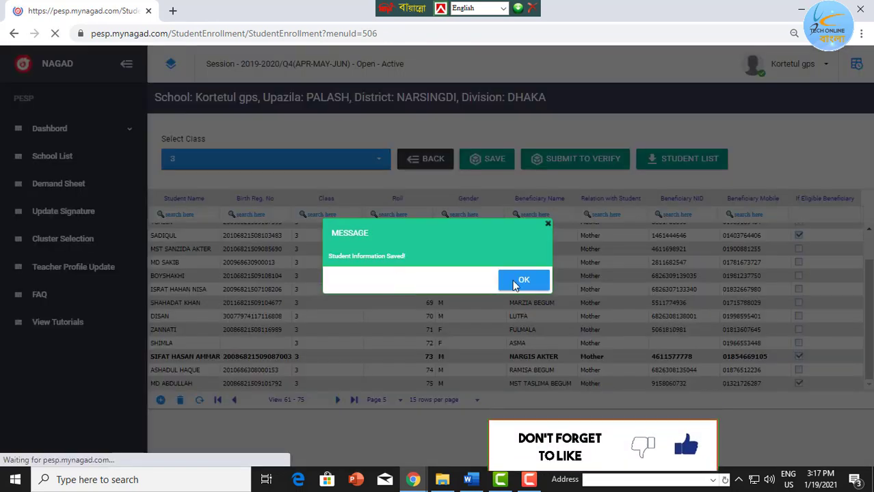
click(516, 285)
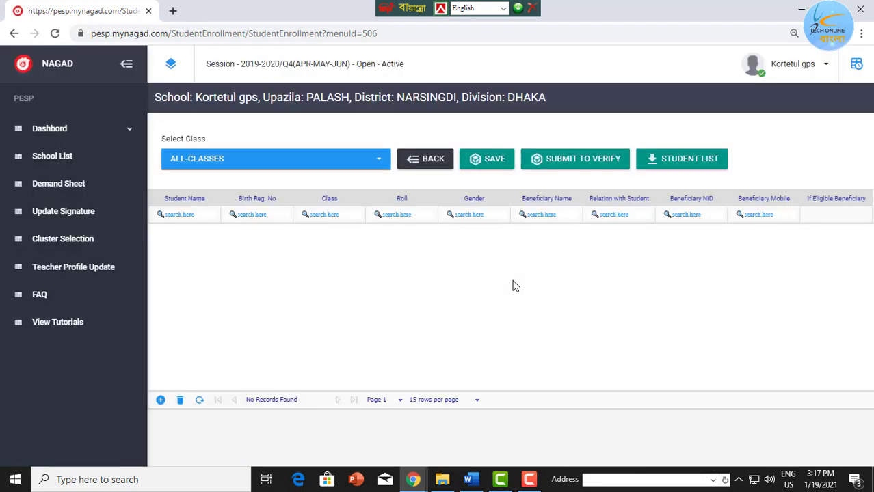